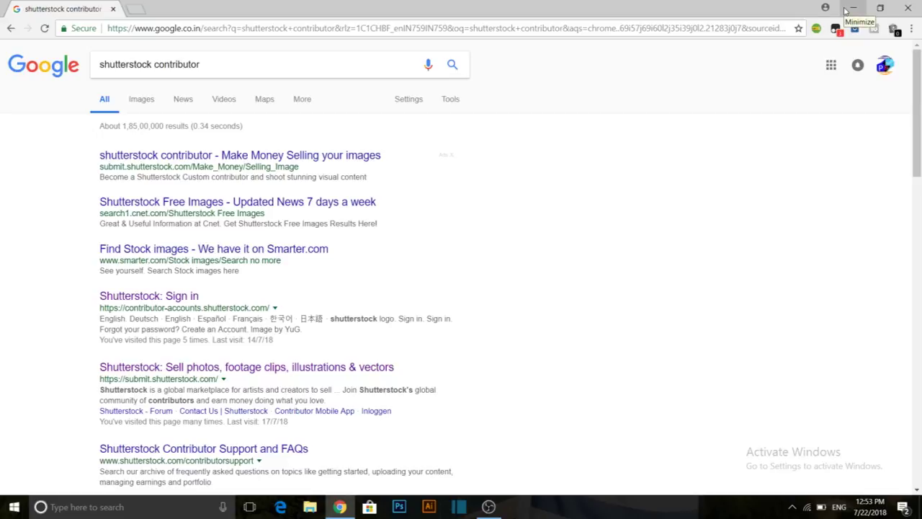
Open the desktop illustrator folder and view the dart2 dartboard image full-screen in Photos
left_click(852, 8)
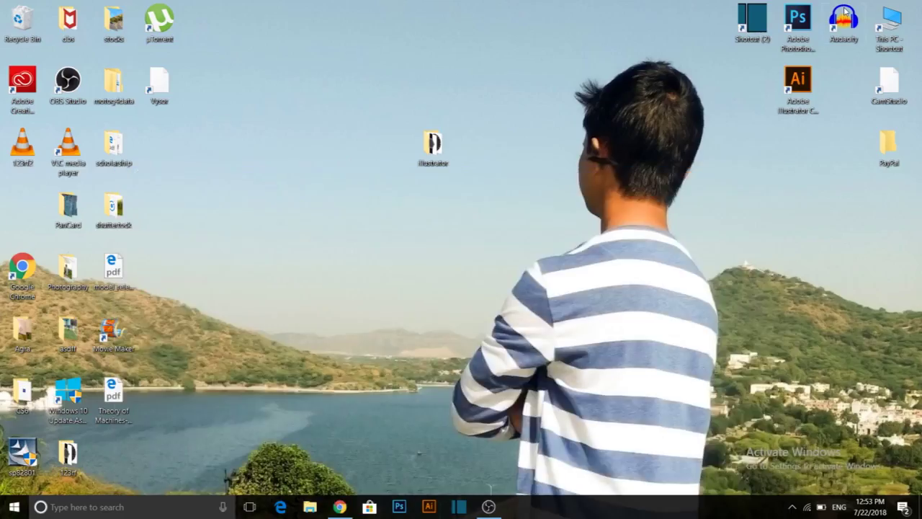
double_click(432, 148)
left_click(248, 142)
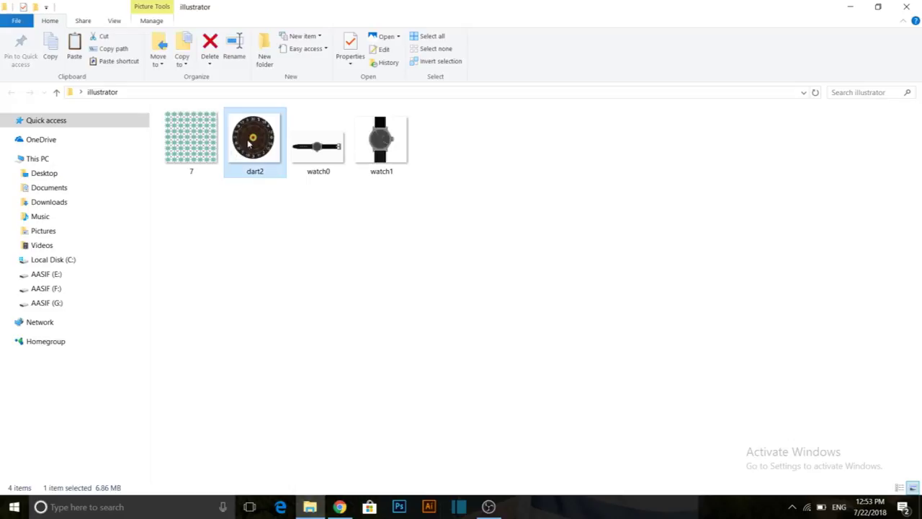
double_click(248, 142)
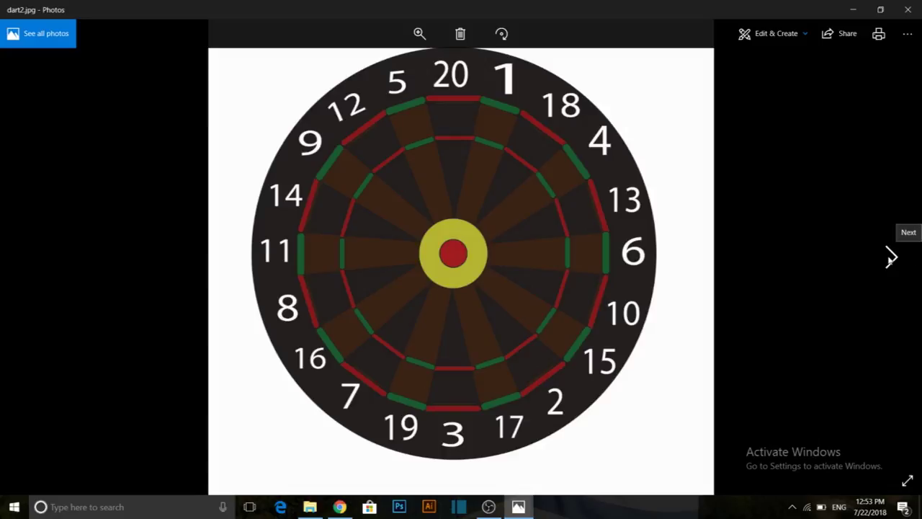
Go to the watch0 image, zoom in and pan across the watch face, then refit it
left_click(890, 258)
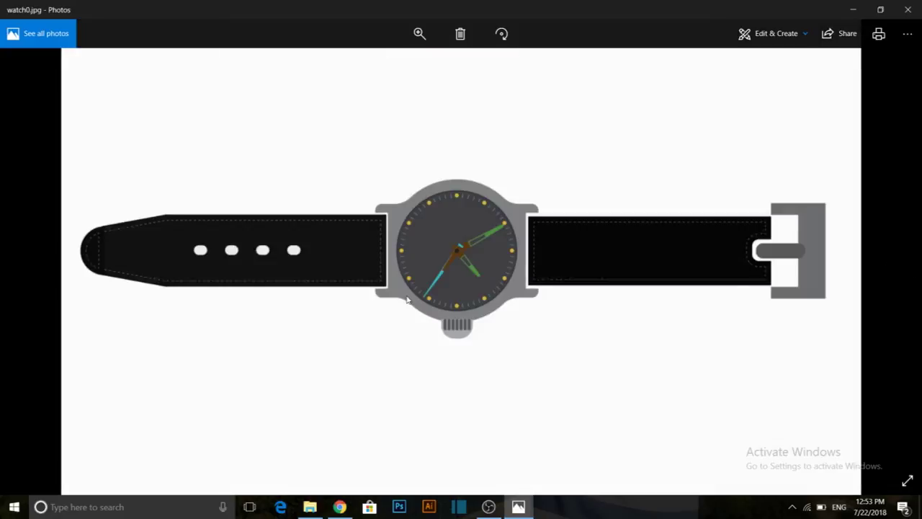
double_click(408, 300)
left_click_drag(513, 253, 350, 250)
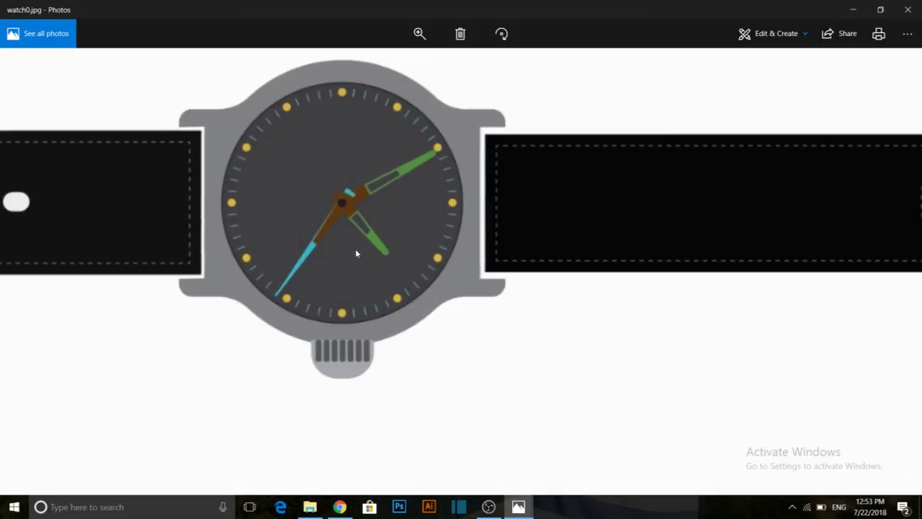
double_click(356, 250)
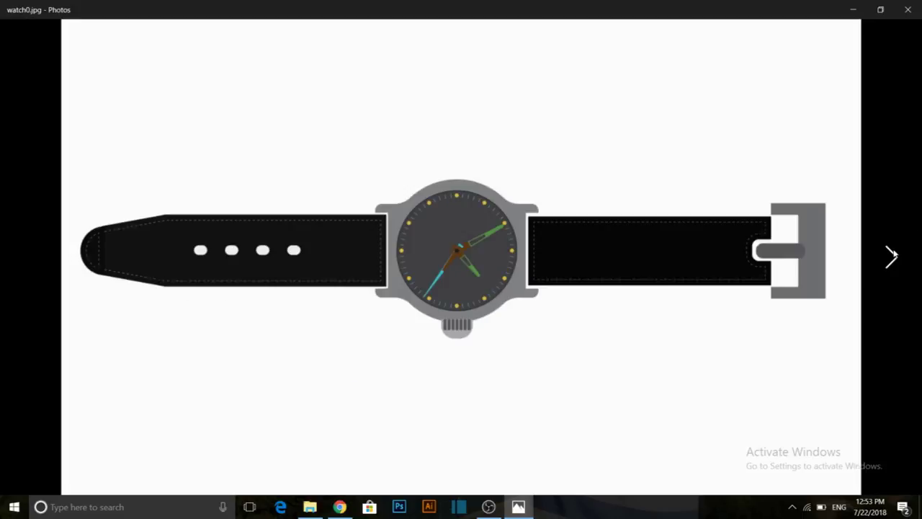
View the watch1 and floral pattern 7 images, then close Photos
left_click(892, 255)
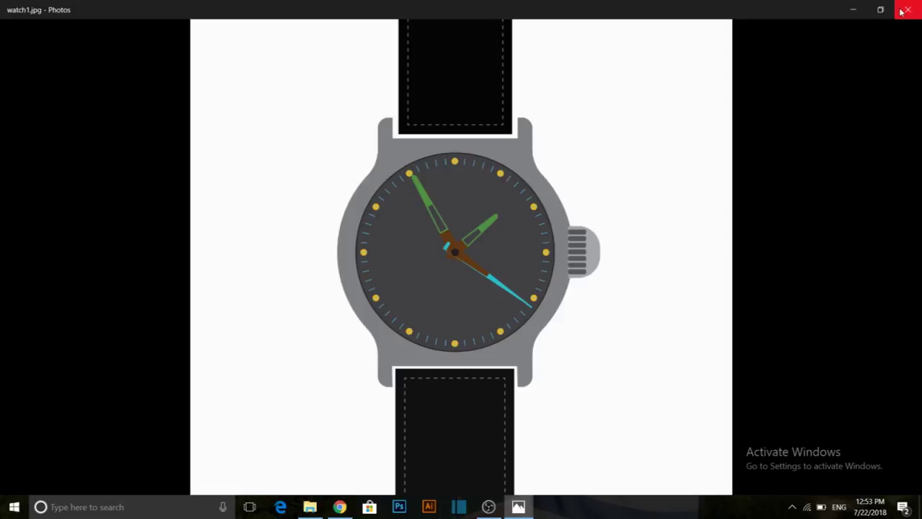
key("Right")
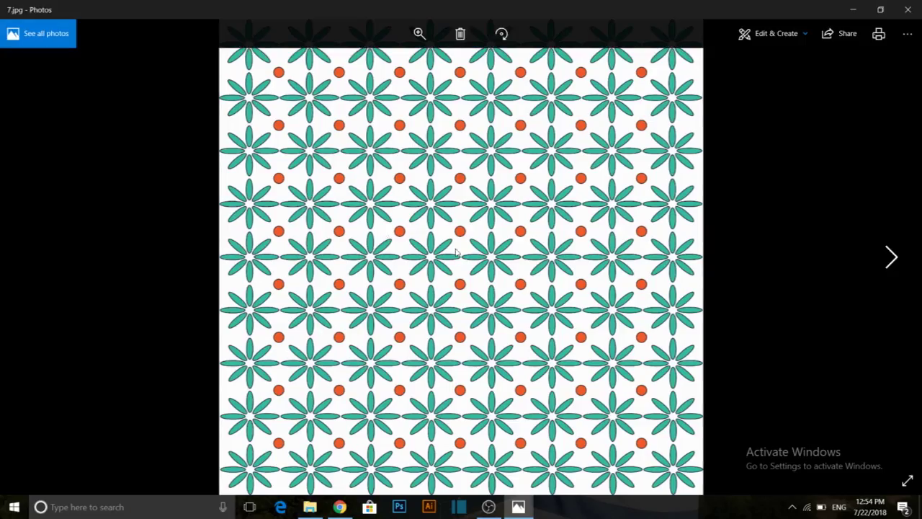
left_click(907, 8)
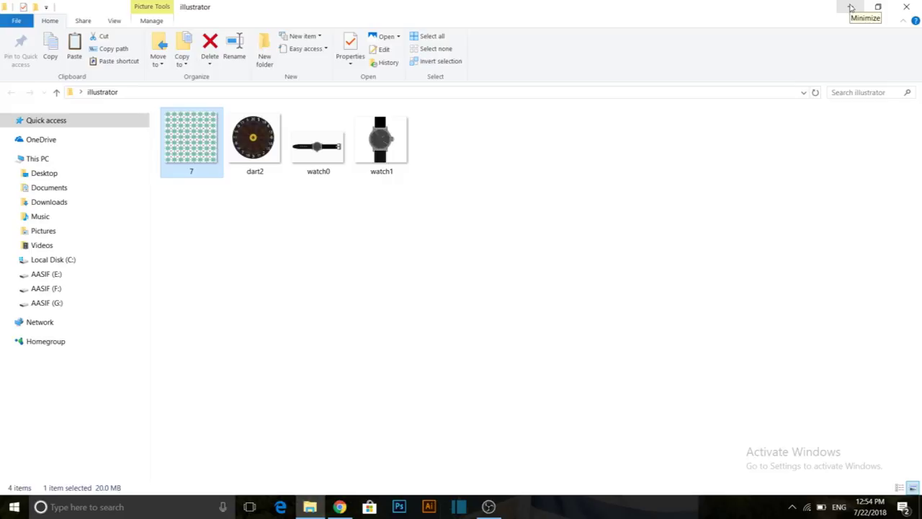
Minimize the illustrator folder and return to the 'shutterstock contributor' Google results, scrolling down the list
left_click(851, 7)
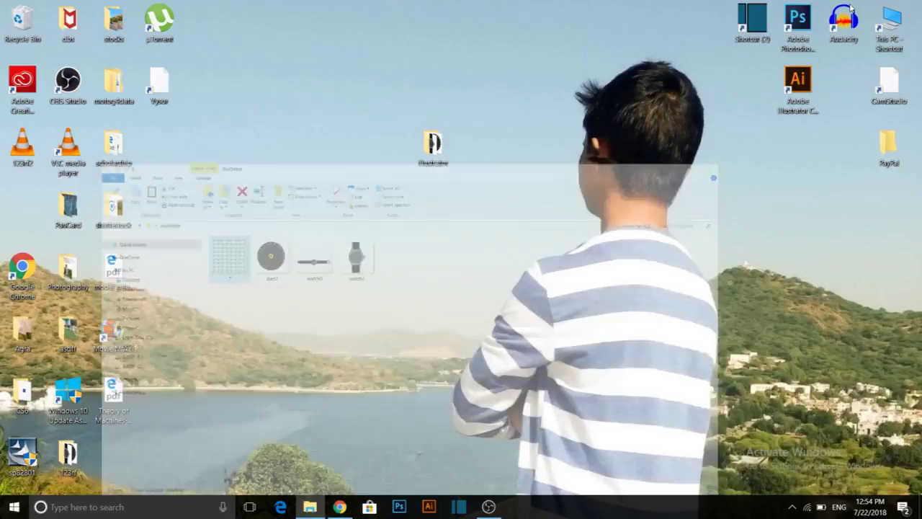
left_click(335, 508)
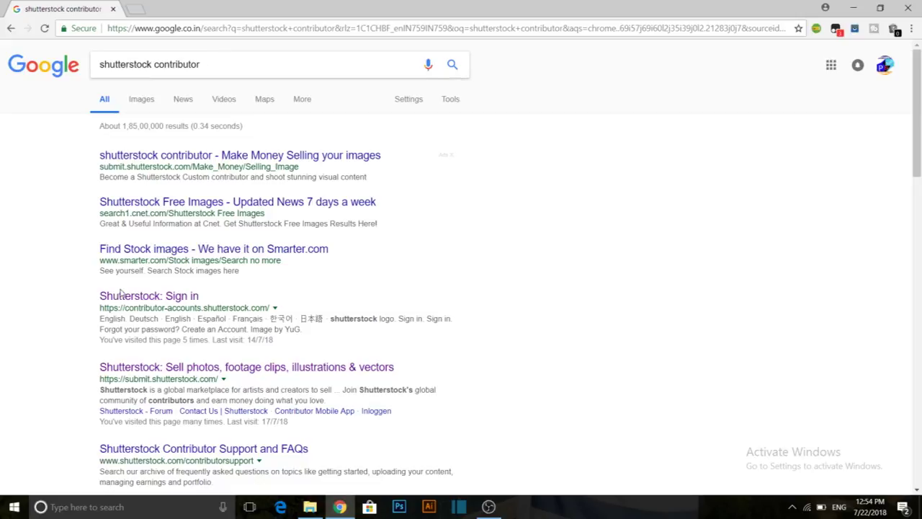
scroll(121, 296, "down", 1)
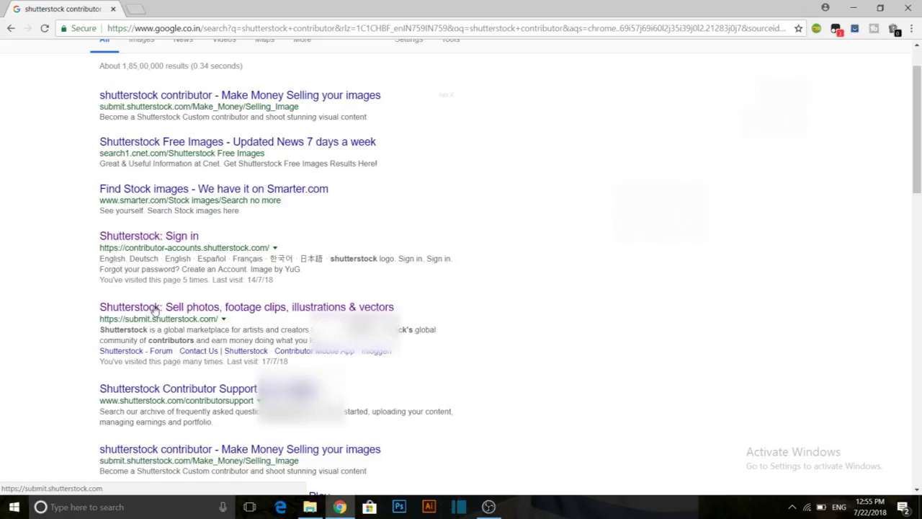
Open the Shutterstock submit site from the results and go to Upload images
left_click(155, 310)
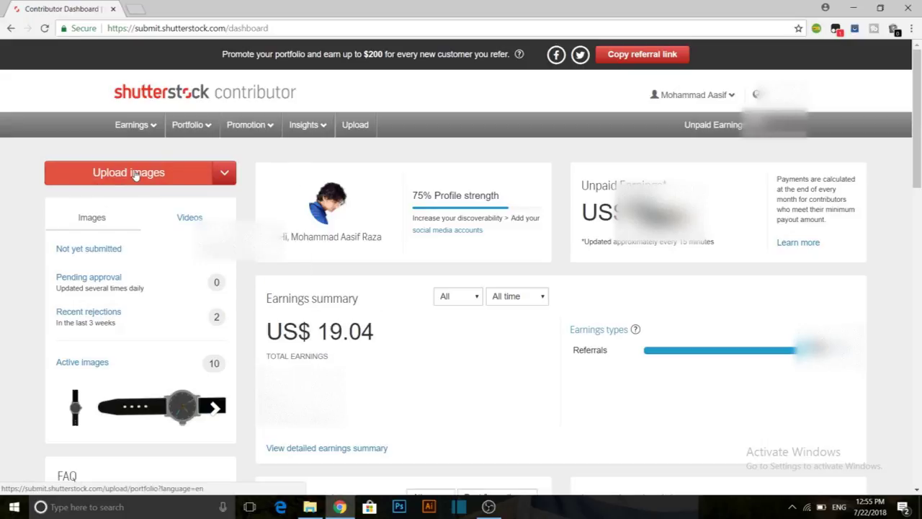
left_click(146, 173)
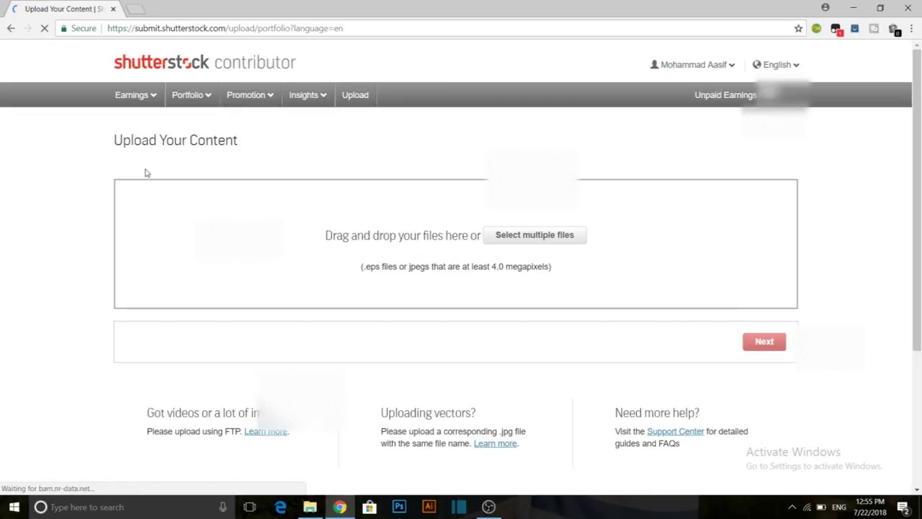
Pick dart2, watch0 and watch1 from Desktop > illustrator in the file picker and upload them
left_click(536, 241)
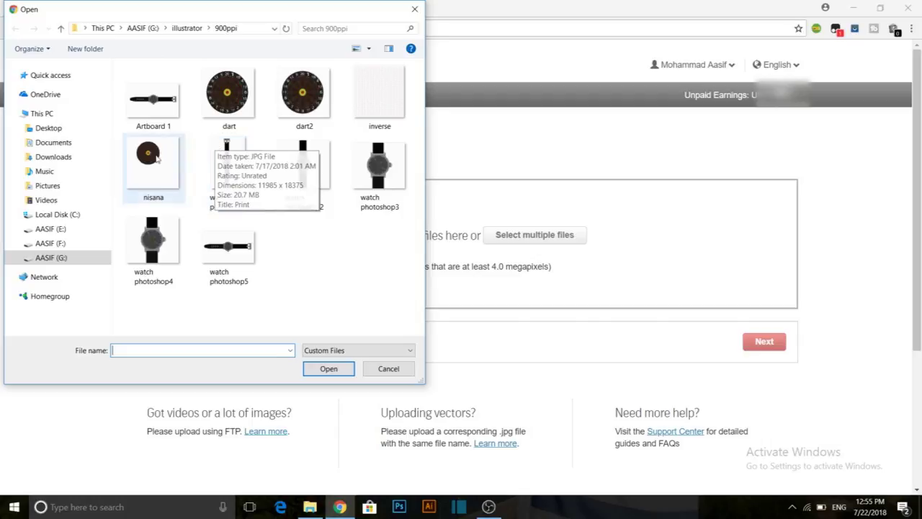
left_click(50, 129)
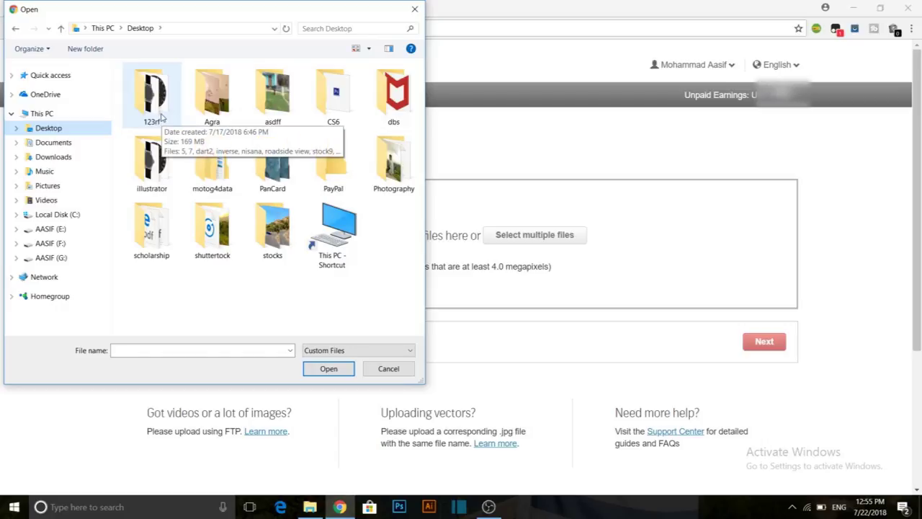
double_click(153, 162)
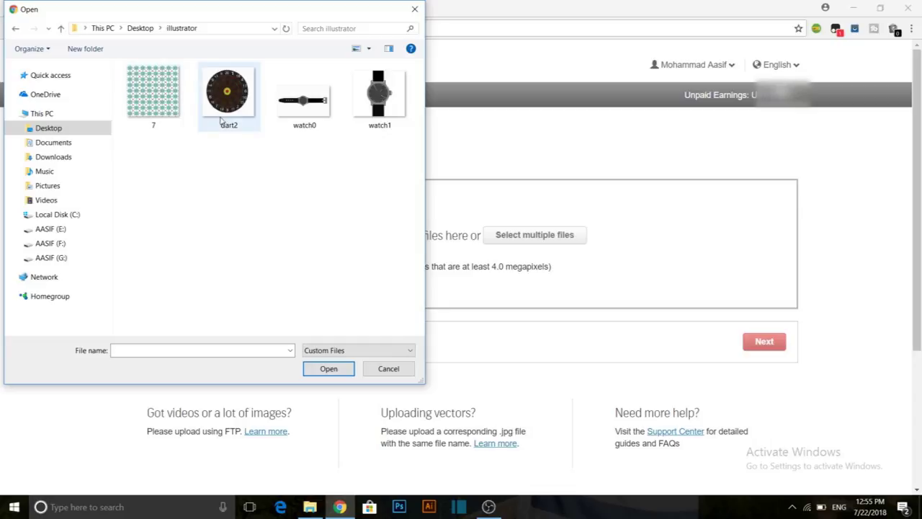
left_click(241, 108)
left_click(317, 112, "ctrl")
left_click(378, 115, "ctrl")
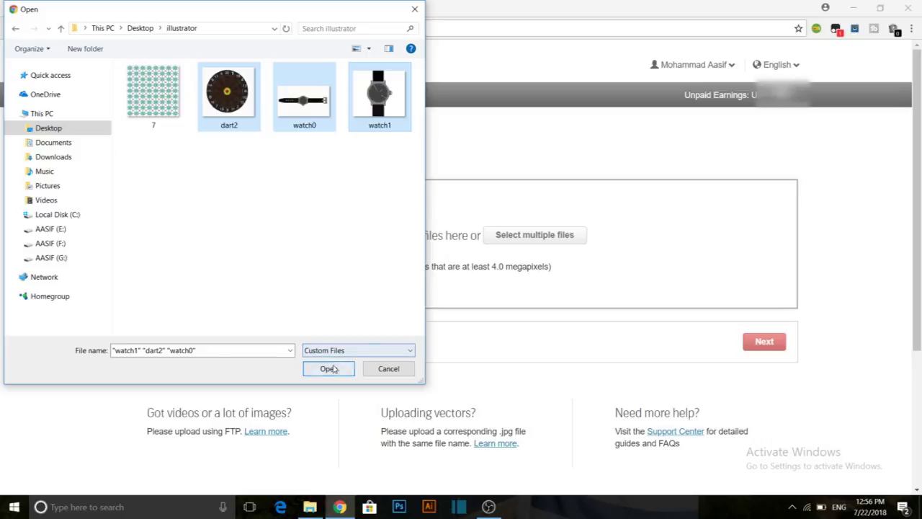
left_click(328, 369)
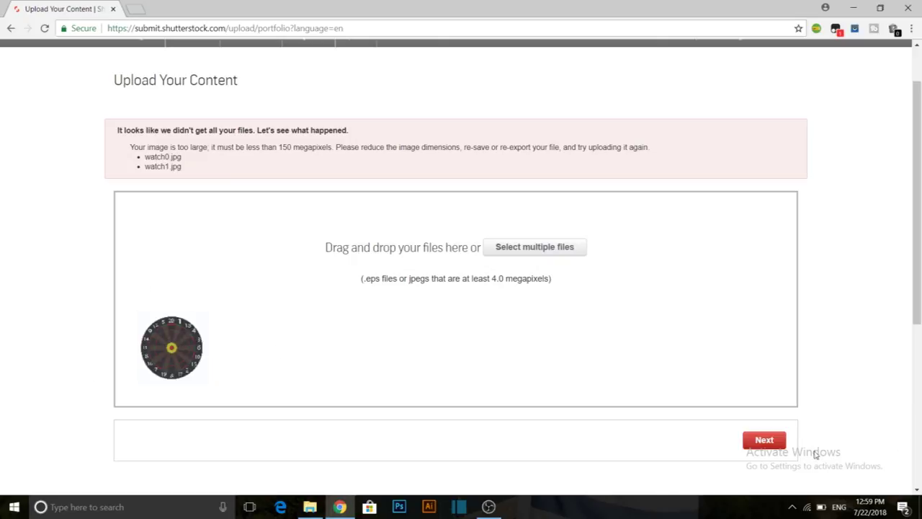
Let the upload finish, note the watch files' 150-megapixel size error, and scroll to Next
scroll(753, 344, "down", 1)
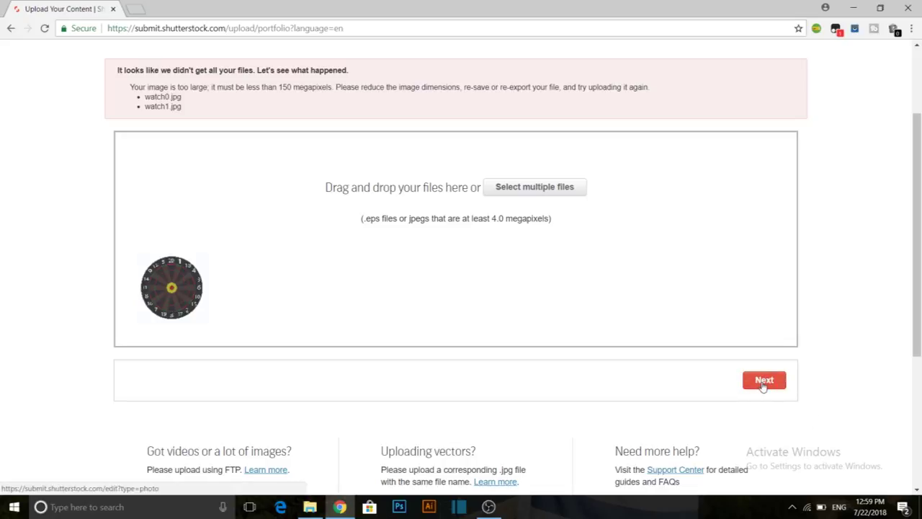
Continue to the submission details, select dart2.jpg and mark it as an Illustration
left_click(766, 382)
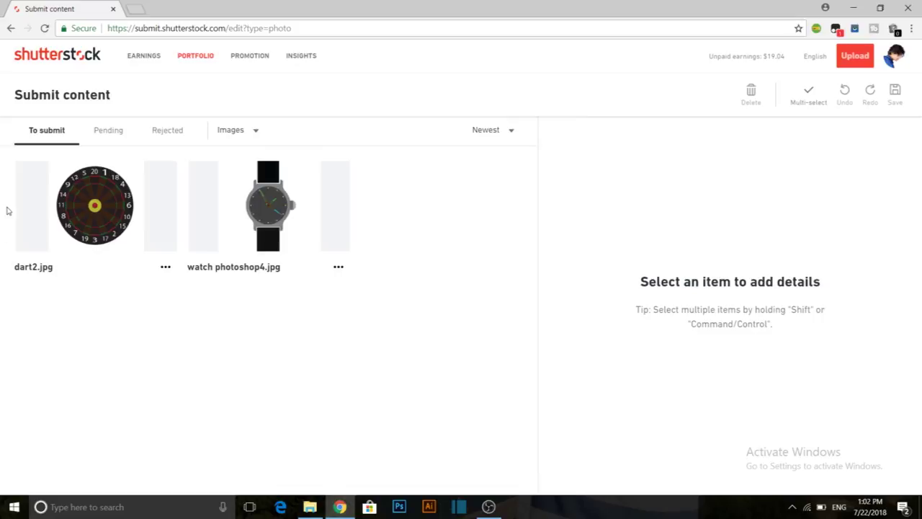
mouse_move(95, 206)
left_click(31, 179)
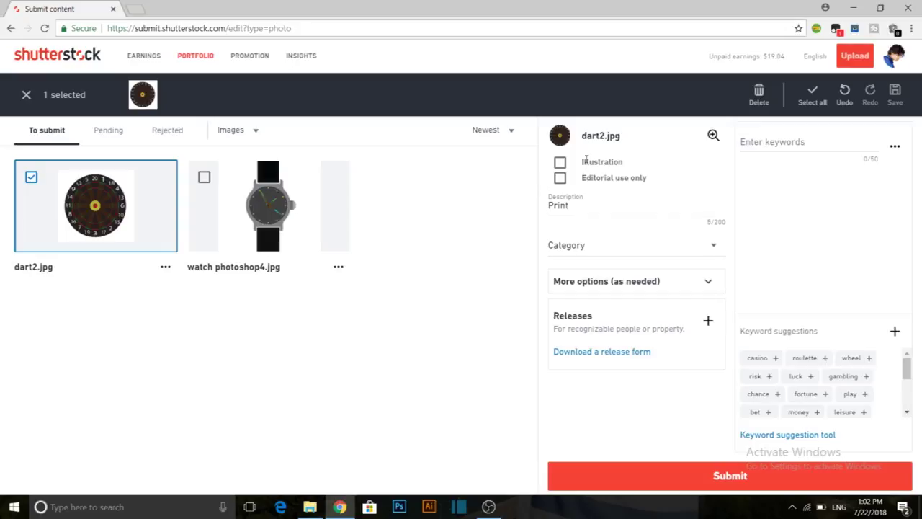
left_click(561, 164)
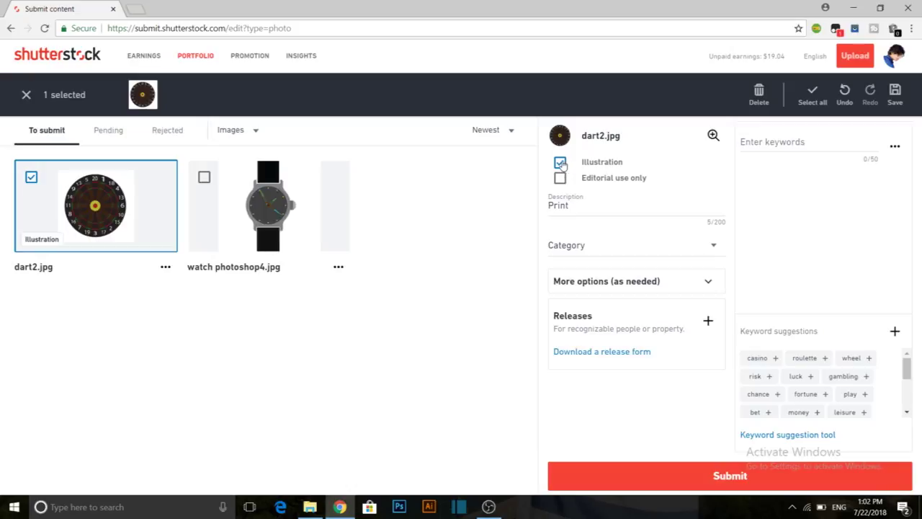
Replace the placeholder description 'Print' with 'Arrow Dart Board'
left_click(577, 206)
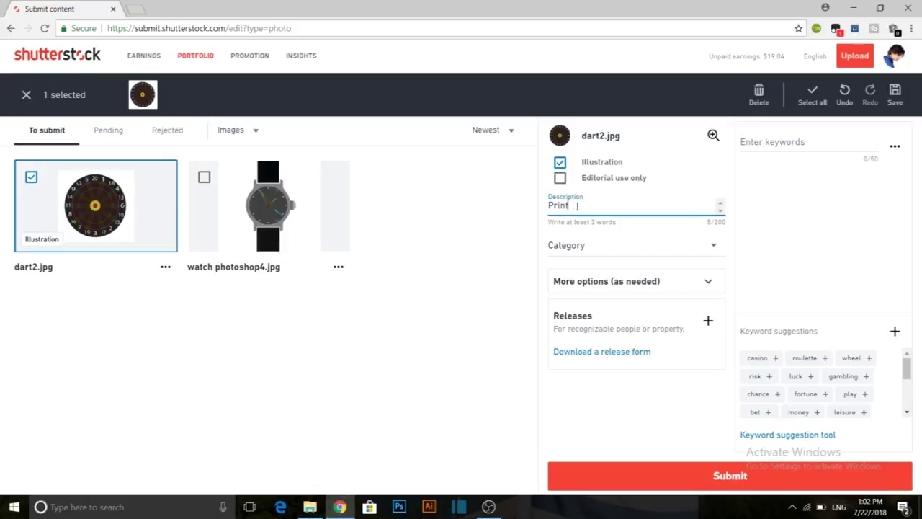
key("BackSpace")
key("BackSpace")
key("BackSpace")
key("BackSpace")
type("Aw")
type("rrow")
type("art B")
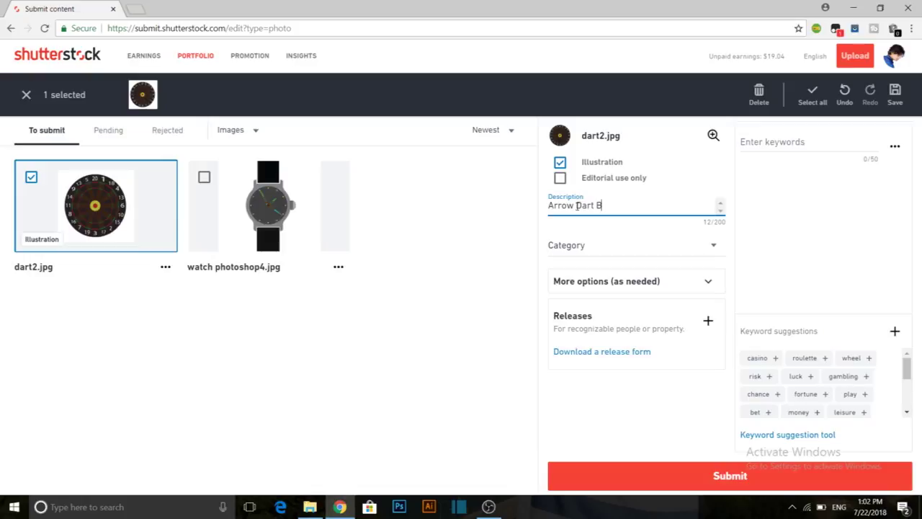
type("ard")
type("gam")
key("BackSpace")
key("BackSpace")
key("BackSpace")
Choose Abstract from the Category dropdown for dart2.jpg
left_click(578, 245)
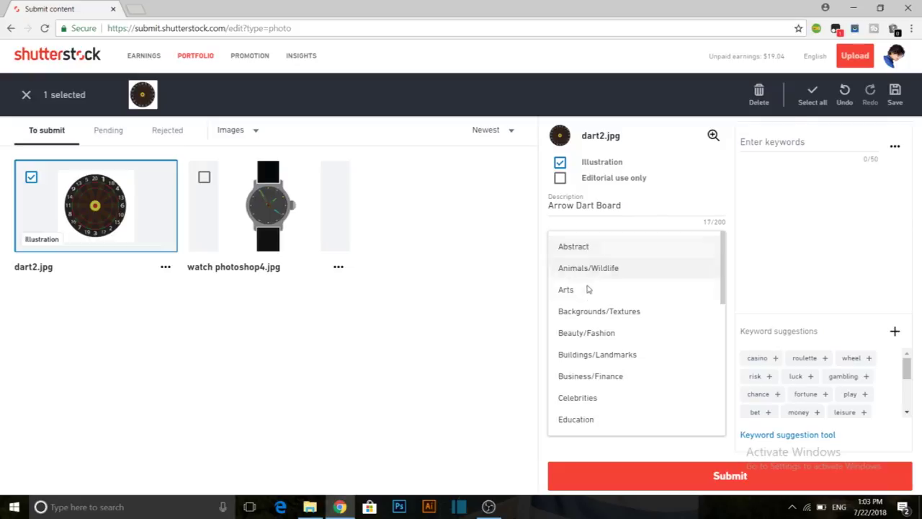
left_click(589, 252)
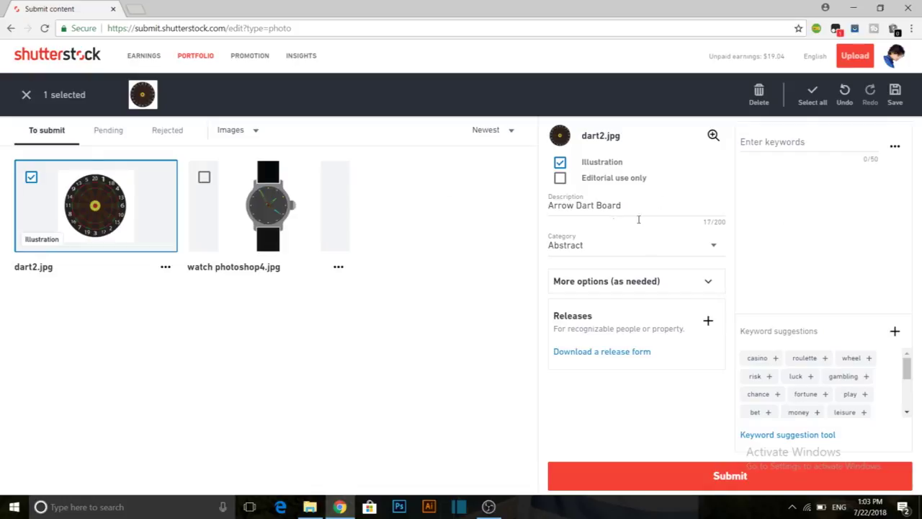
mouse_move(907, 366)
left_mouse_down()
mouse_move(910, 401)
mouse_move(912, 347)
left_mouse_up()
Add suggested keywords casino, roulette, wheel, risk and the rest, reaching 24 of 50
left_click(776, 360)
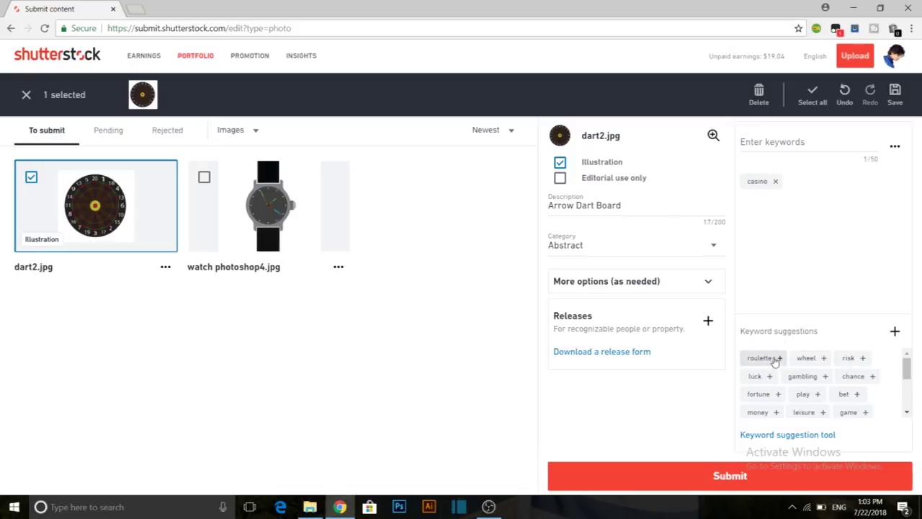
left_click(777, 360)
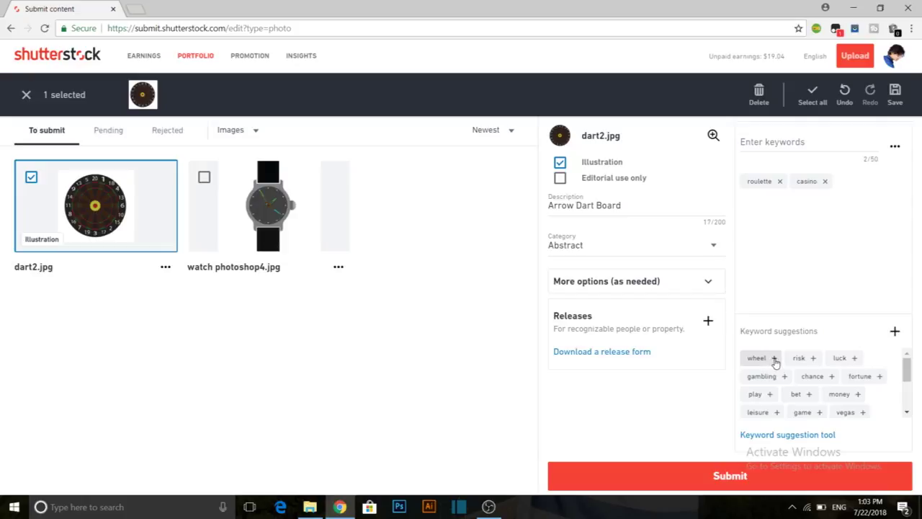
left_click(774, 358)
left_click(773, 358)
left_click(895, 331)
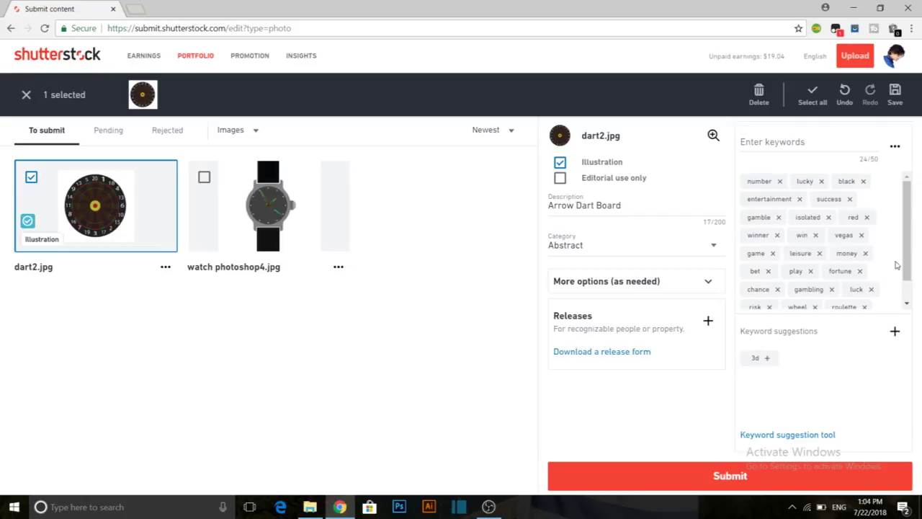
scroll(896, 265, "down", 1)
scroll(907, 258, "up", 1)
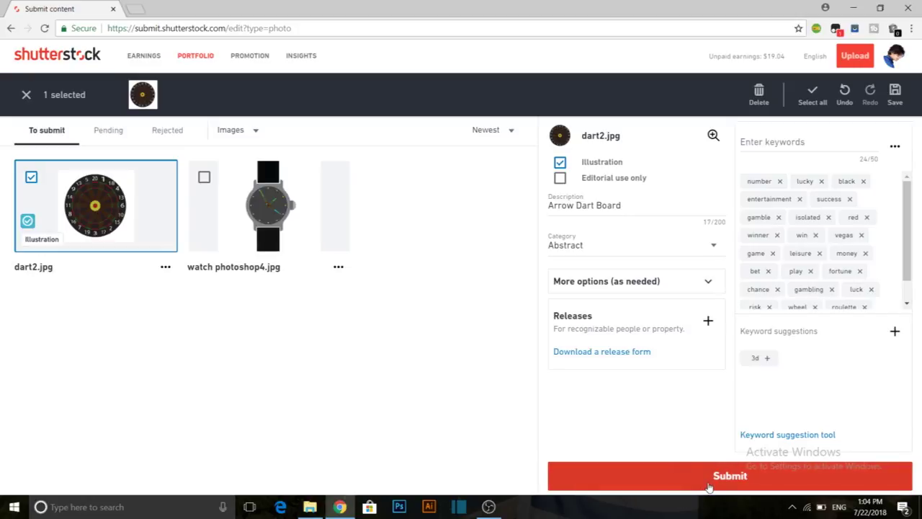
Submit the finished dart2.jpg image for review with the red Submit button
left_click(710, 482)
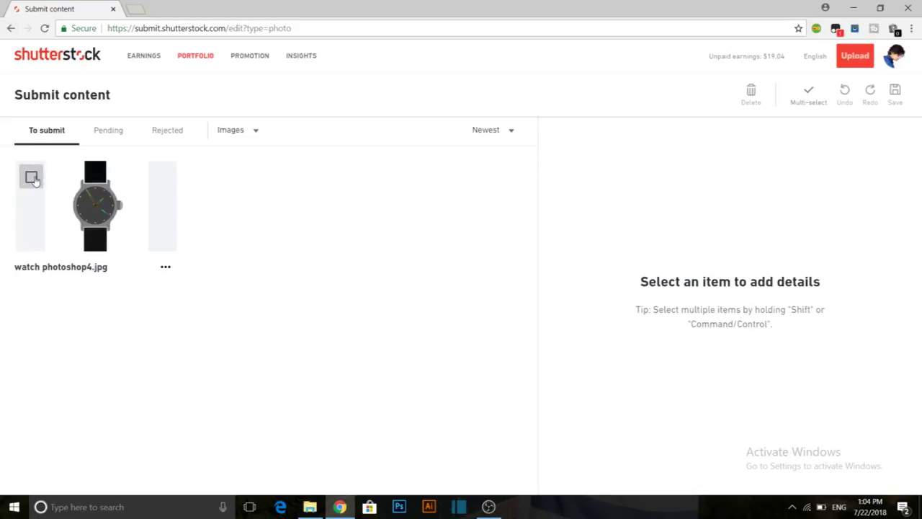
Select the watch image, mark it as Illustration and start typing its description
left_click(33, 179)
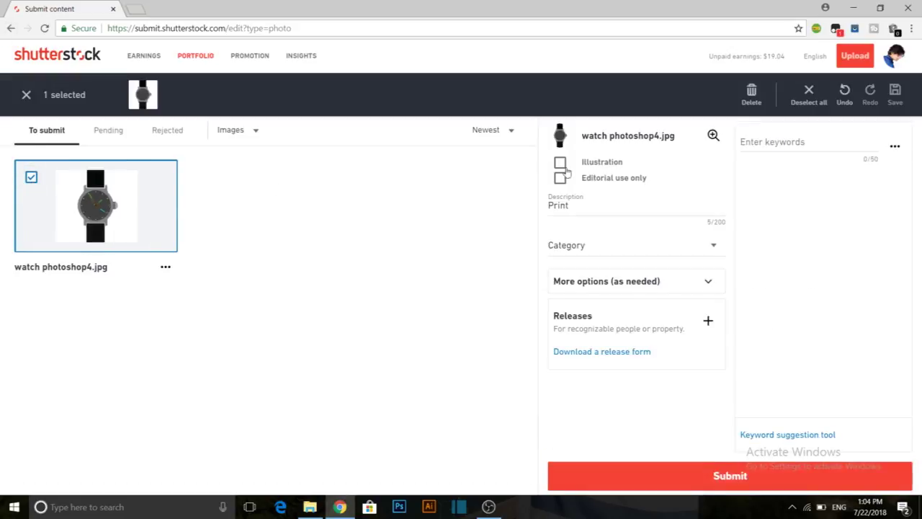
left_click(560, 164)
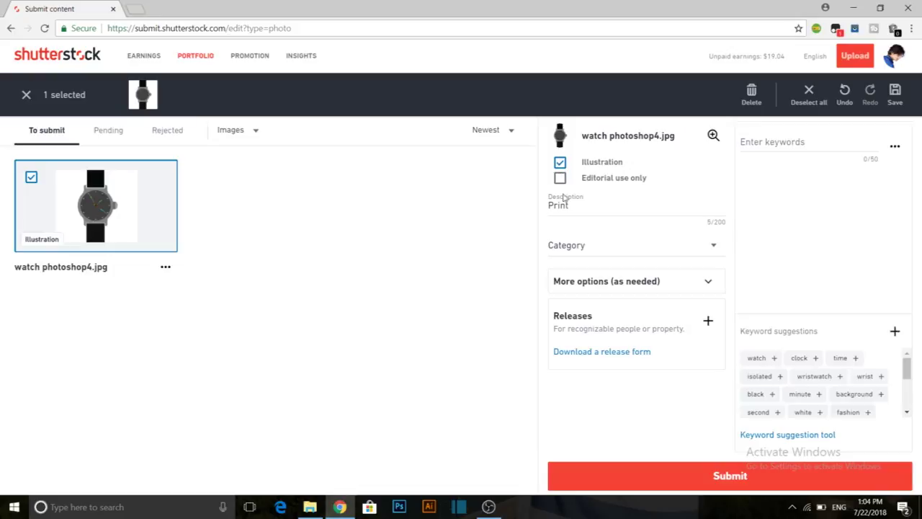
left_click(581, 209)
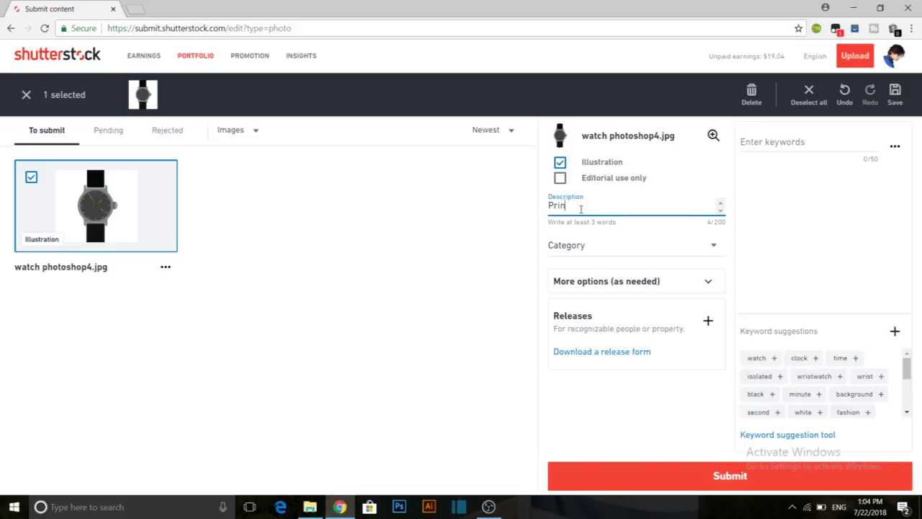
key("BackSpace")
key("BackSpace")
key("BackSpace")
type("Analog H")
type("and ")
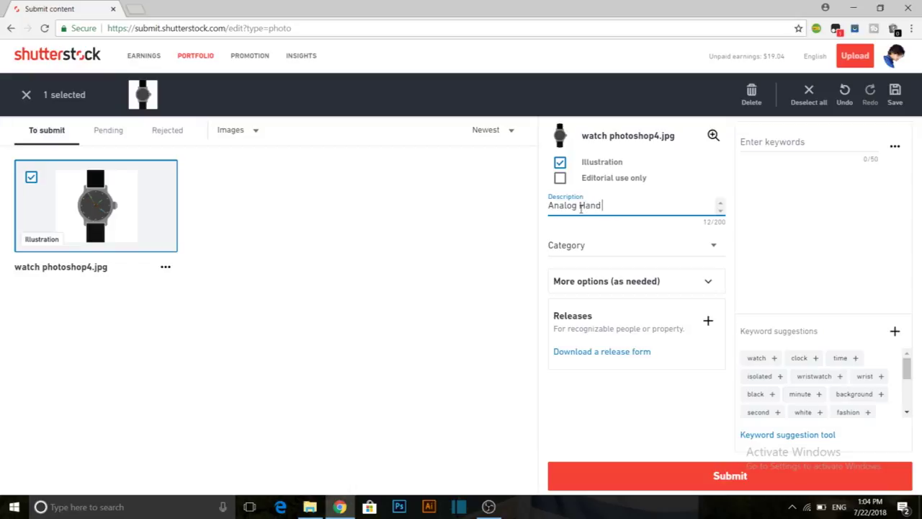
type("W")
Correct the description to 'Analog Wrist Watch' and choose the Abstract category
key("BackSpace")
type("W")
left_click(601, 205)
key("BackSpace")
key("BackSpace")
key("BackSpace")
key("BackSpace")
key("BackSpace")
type("Wa")
type("tch")
left_click(583, 247)
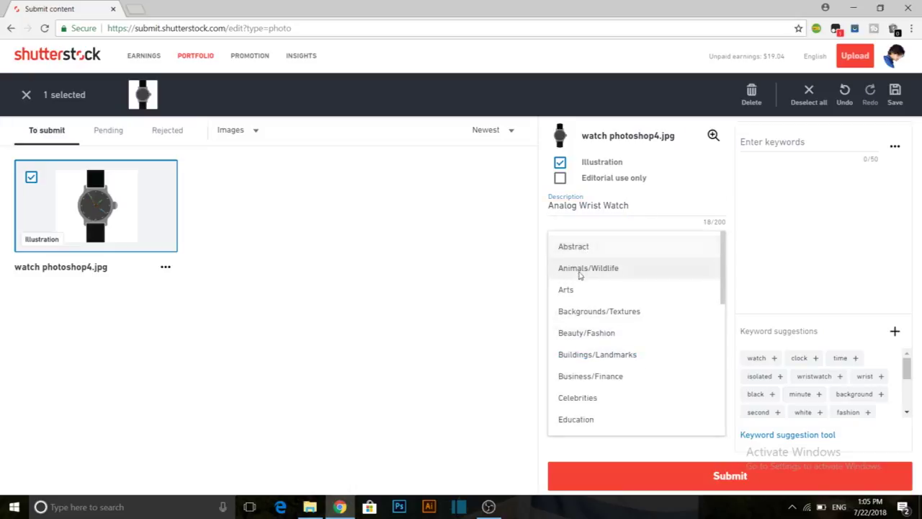
left_click(590, 253)
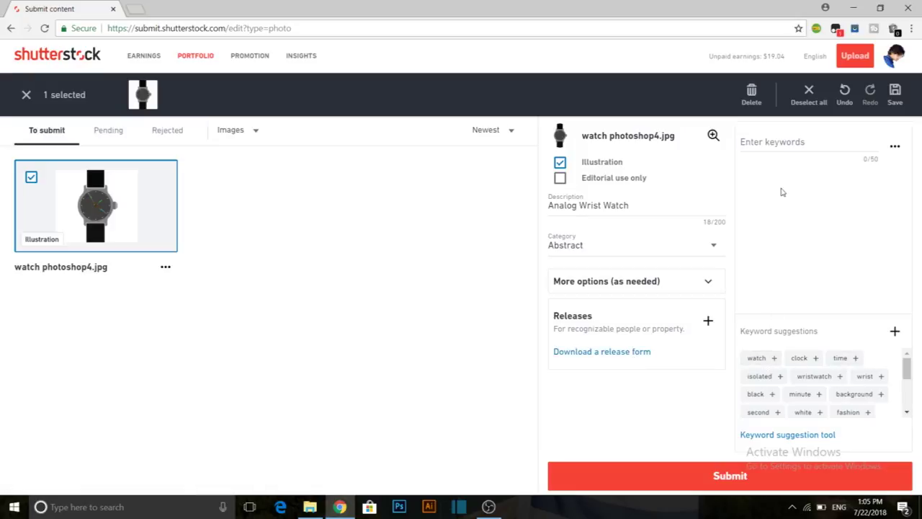
Add every suggested keyword (watch, clock, time, isolated, …) to reach 25 keywords
left_click(773, 358)
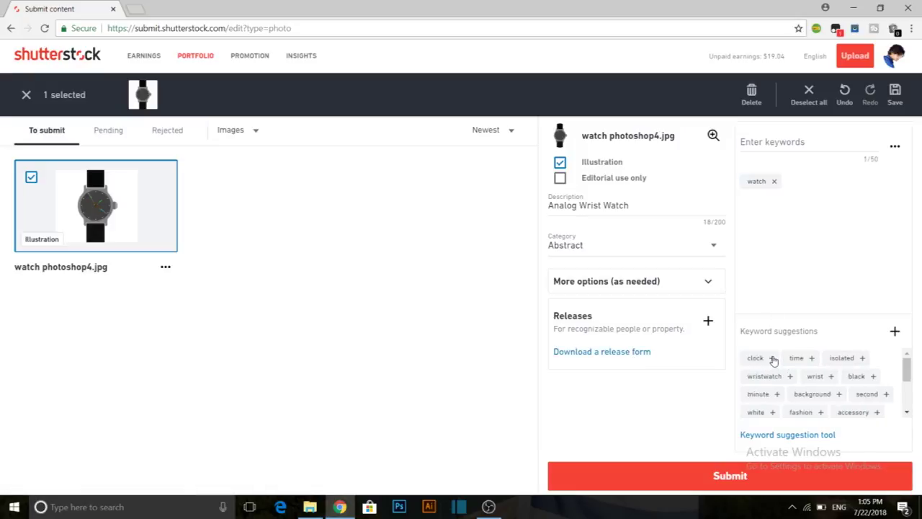
left_click(774, 358)
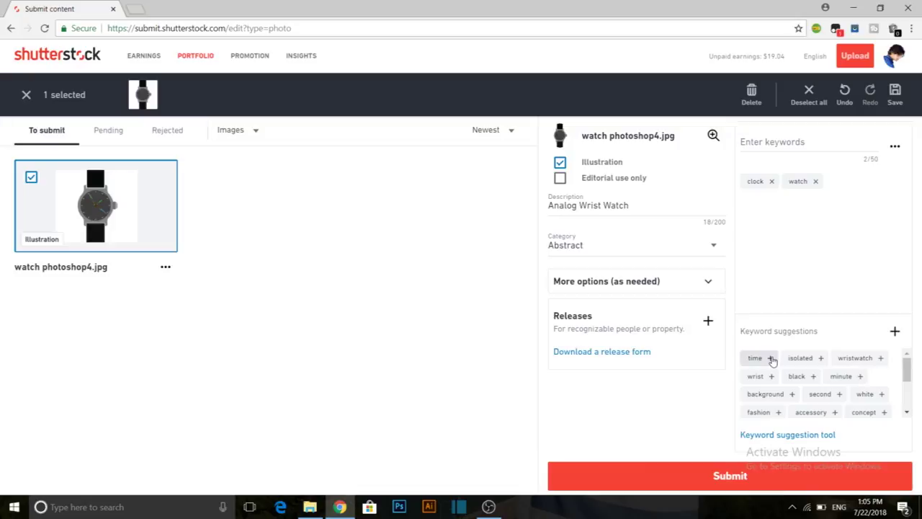
left_click(772, 358)
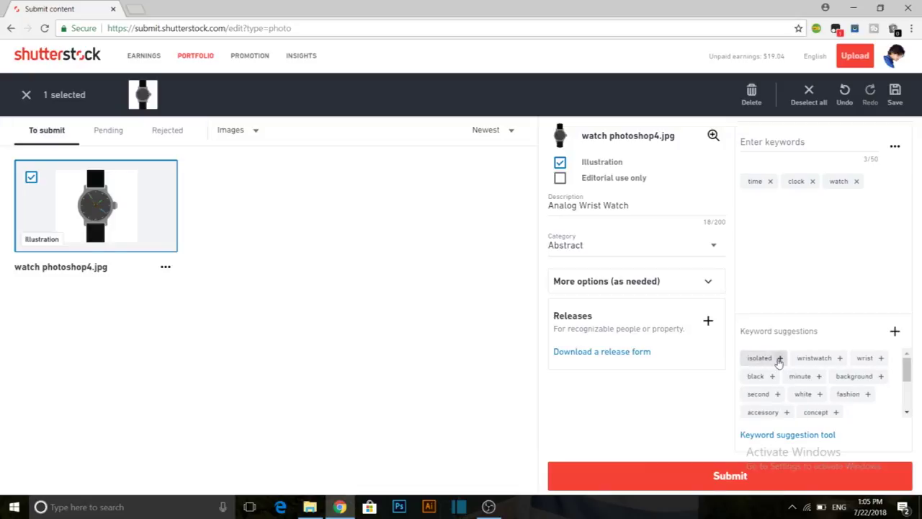
left_click(778, 358)
left_click(779, 358)
left_click(777, 358)
left_click(771, 359)
left_click(772, 358)
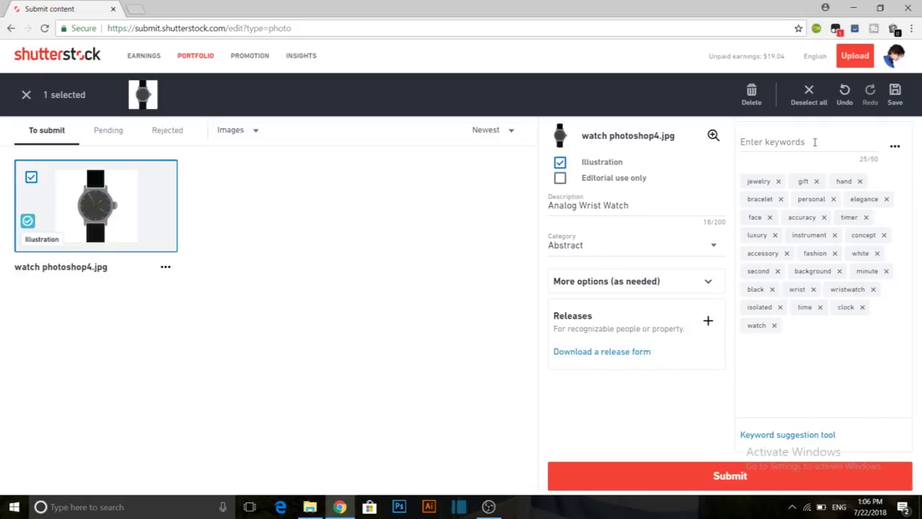
left_click(815, 142)
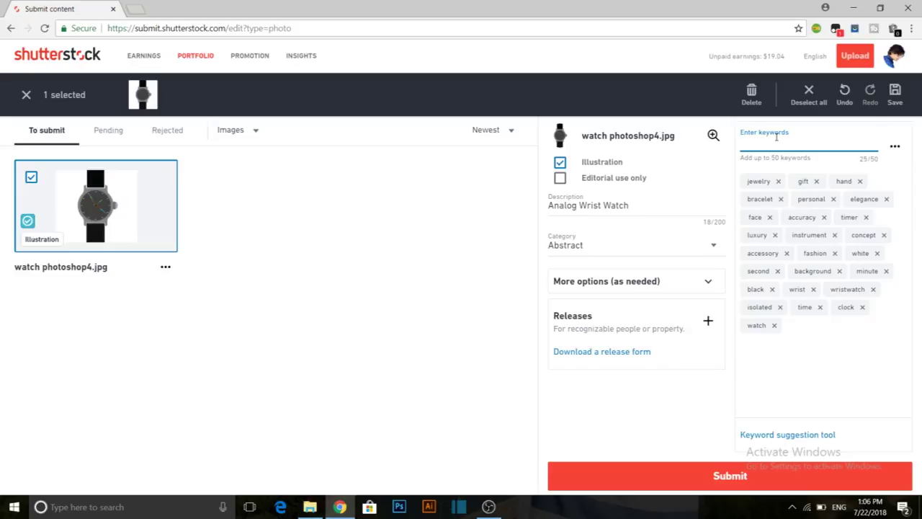
type("g")
type("sdjkdfs")
key("BackSpace")
key("BackSpace")
key("BackSpace")
key("BackSpace")
key("BackSpace")
key("BackSpace")
key("BackSpace")
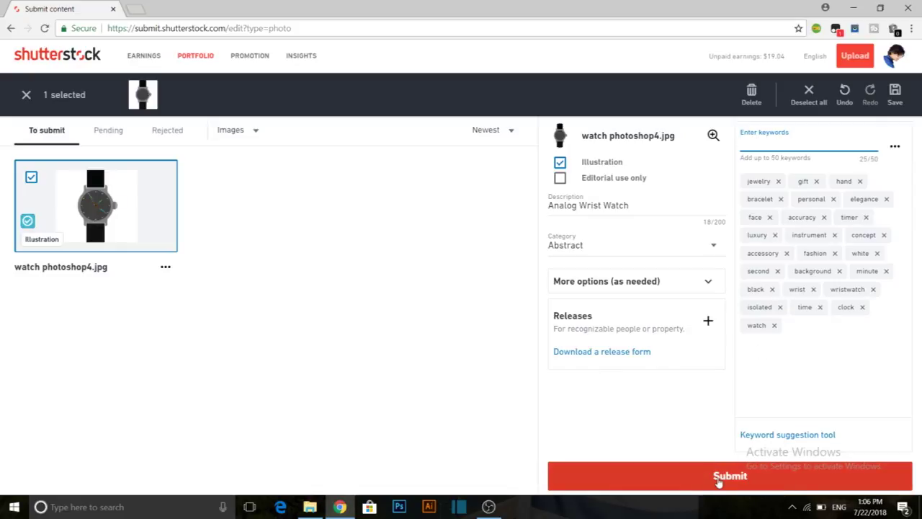
Submit the watch photoshop4.jpg image for review
left_click(718, 476)
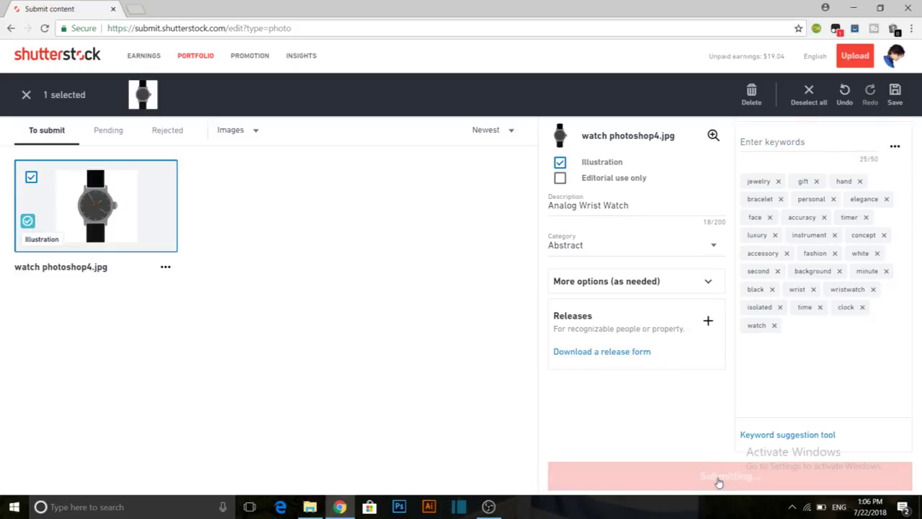